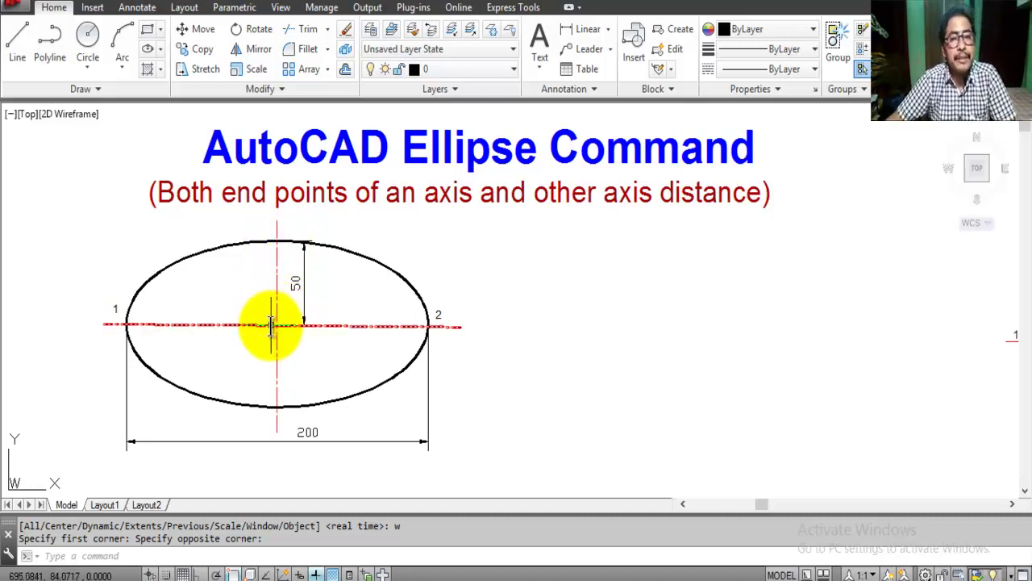
Start the ELLIPSE command by entering EL at the command line
click(47, 555)
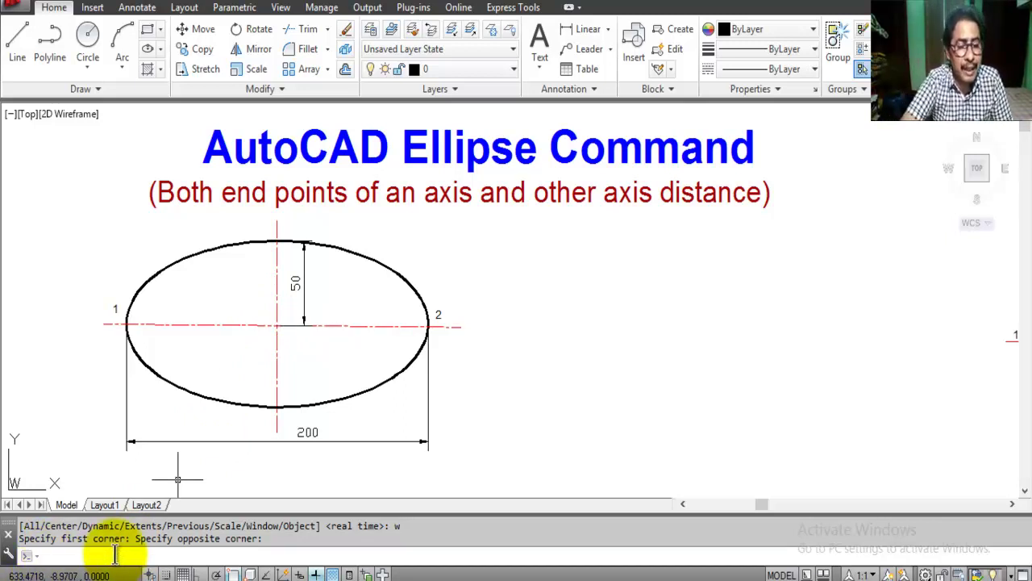
text(e)
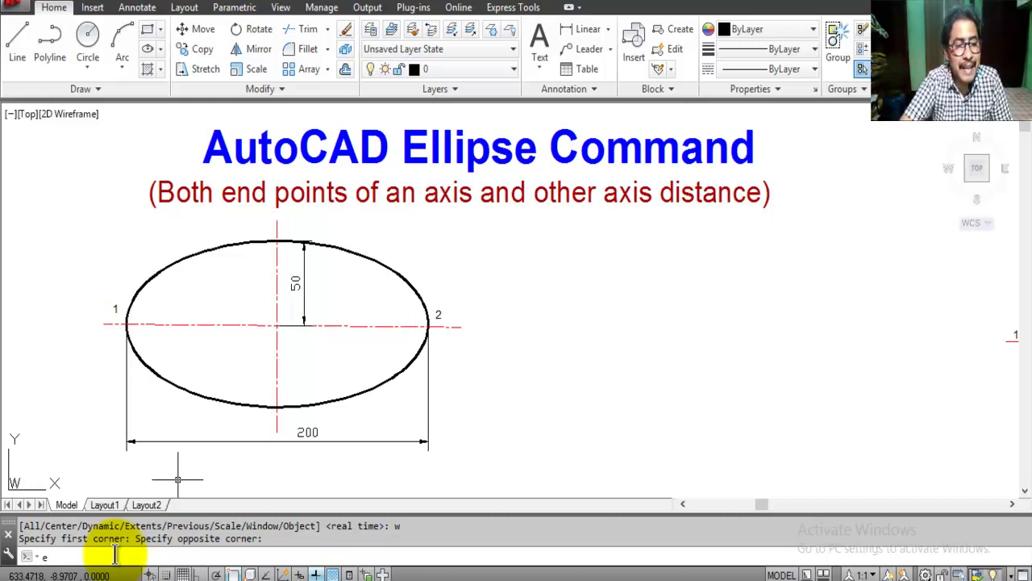
text(l)
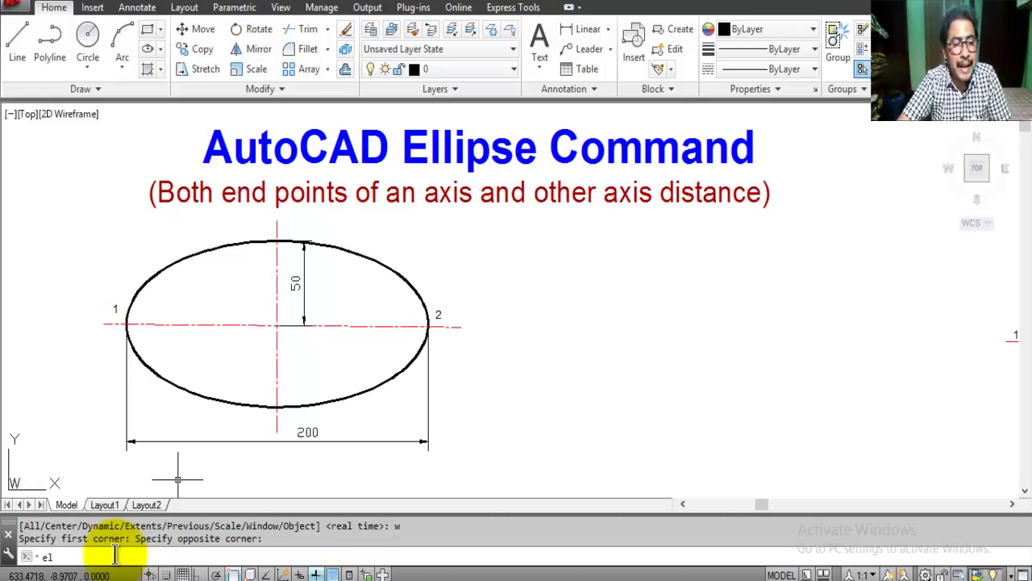
key(Return)
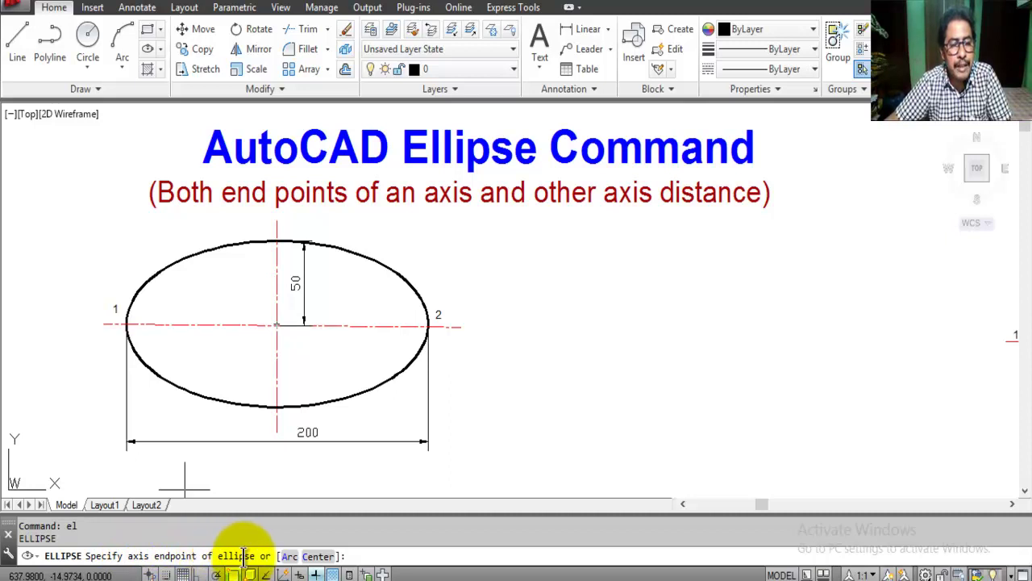
click(564, 328)
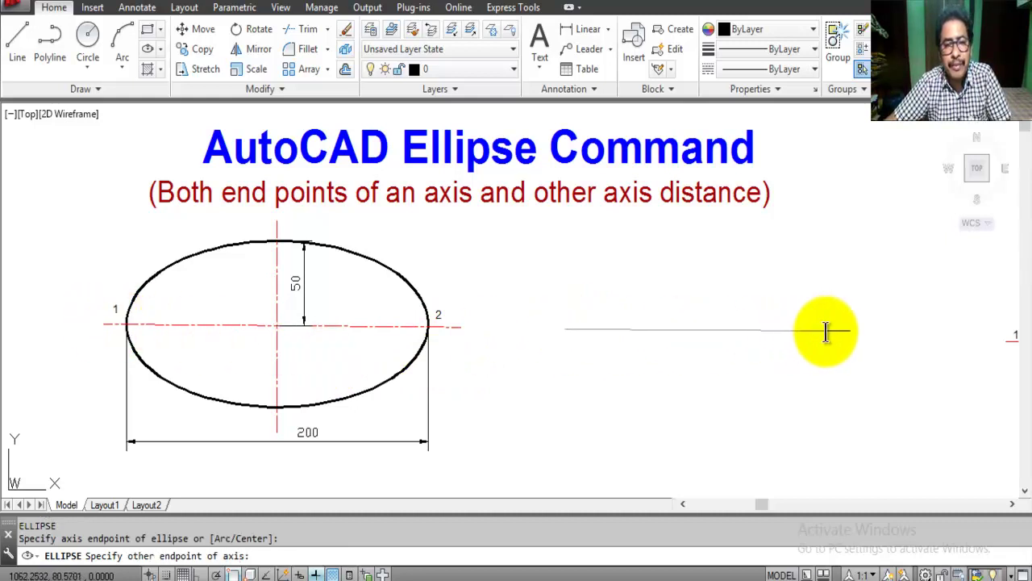
text(@)
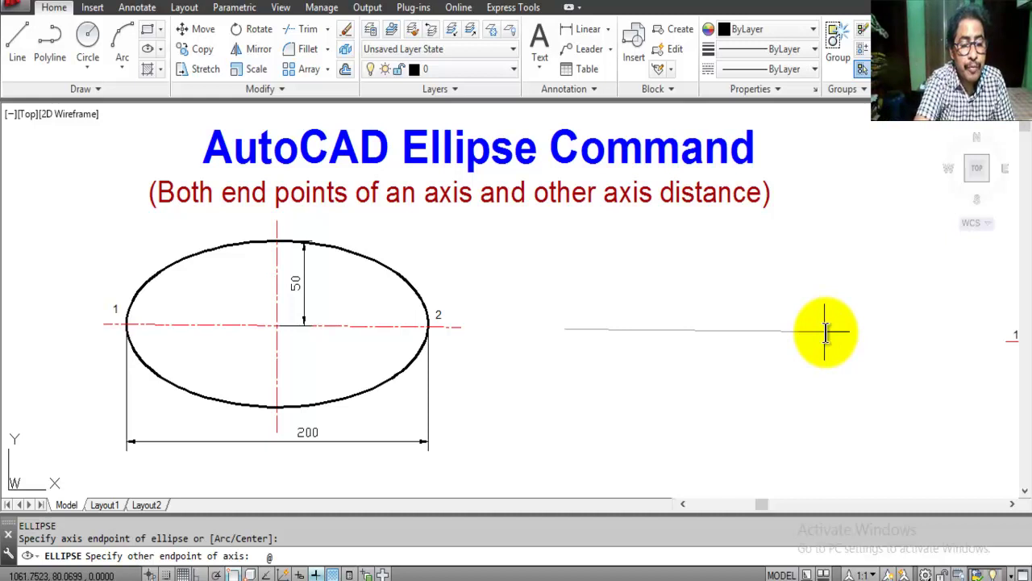
text(20)
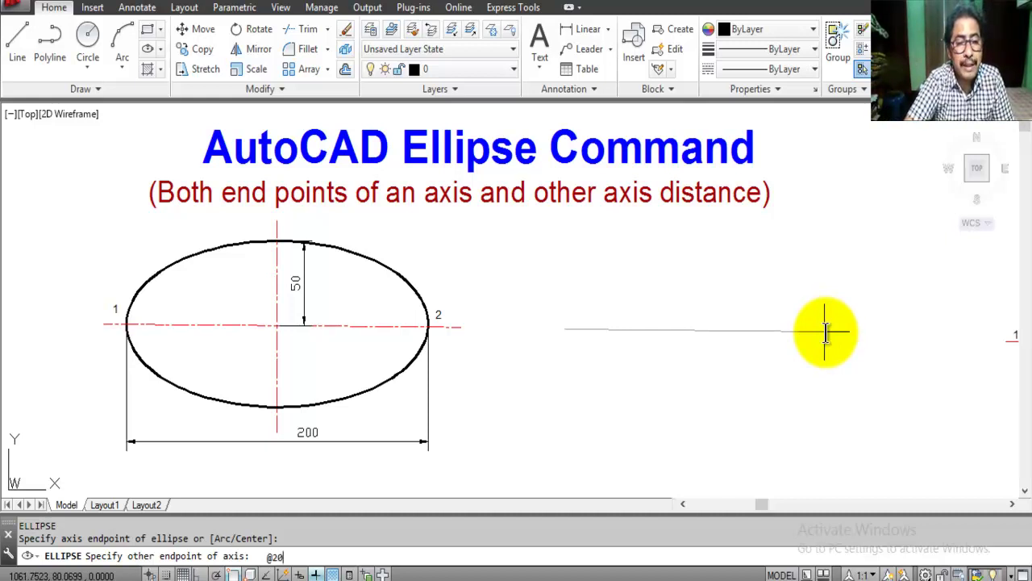
text(0,0)
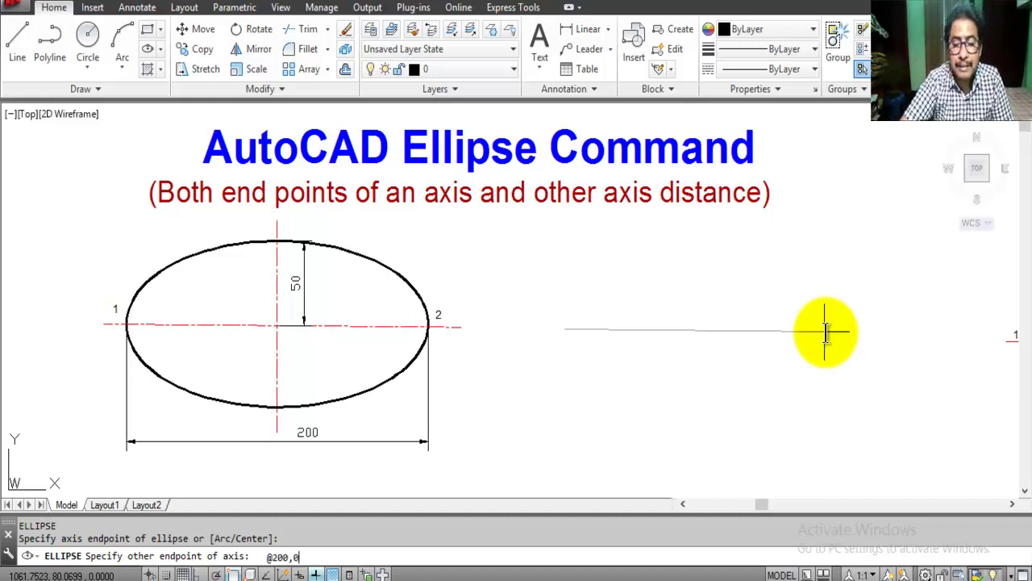
key(Return)
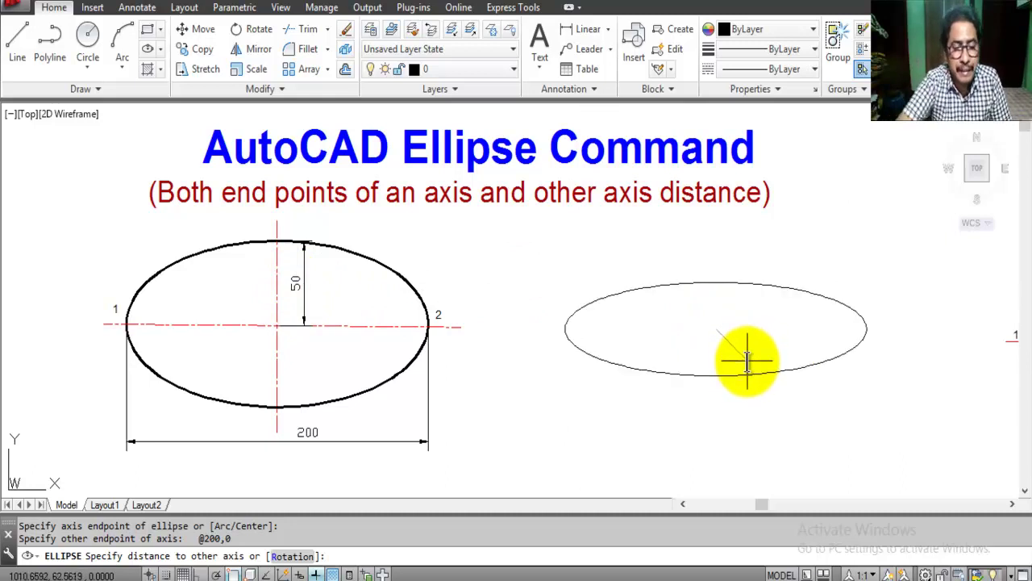
Complete the ellipse with a 50-unit distance to the other axis
text(5)
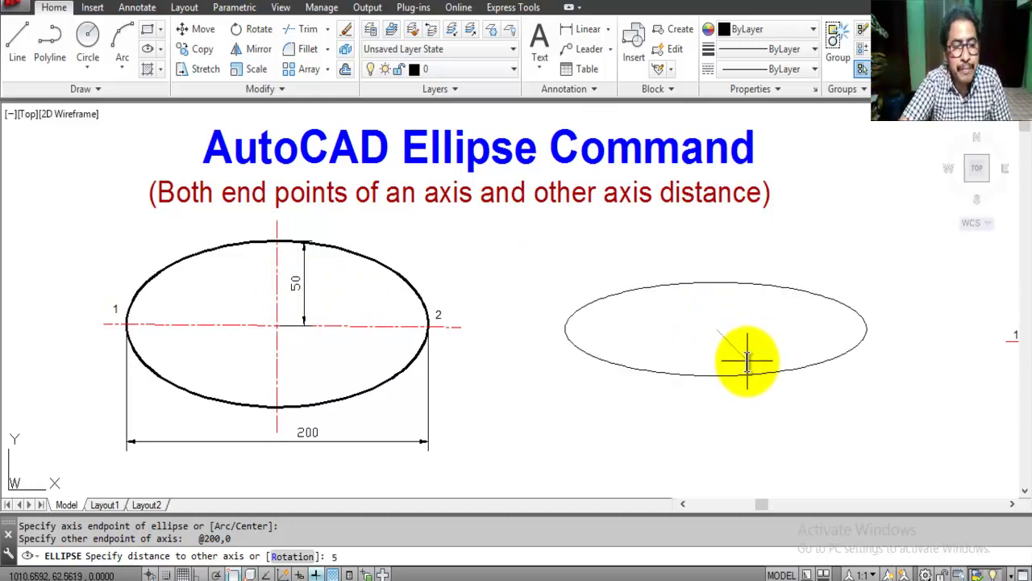
text(0)
key(Return)
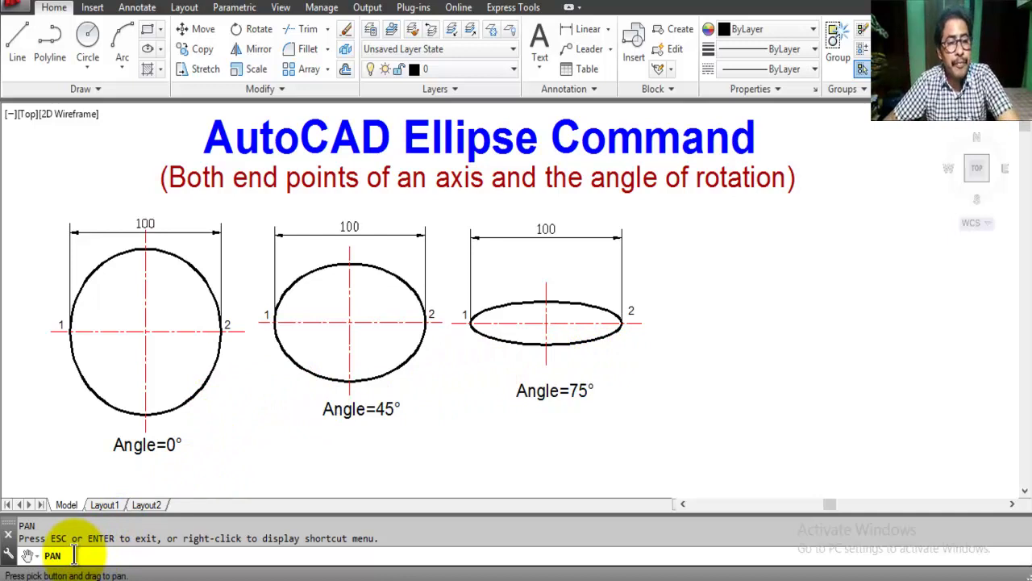
key(Escape)
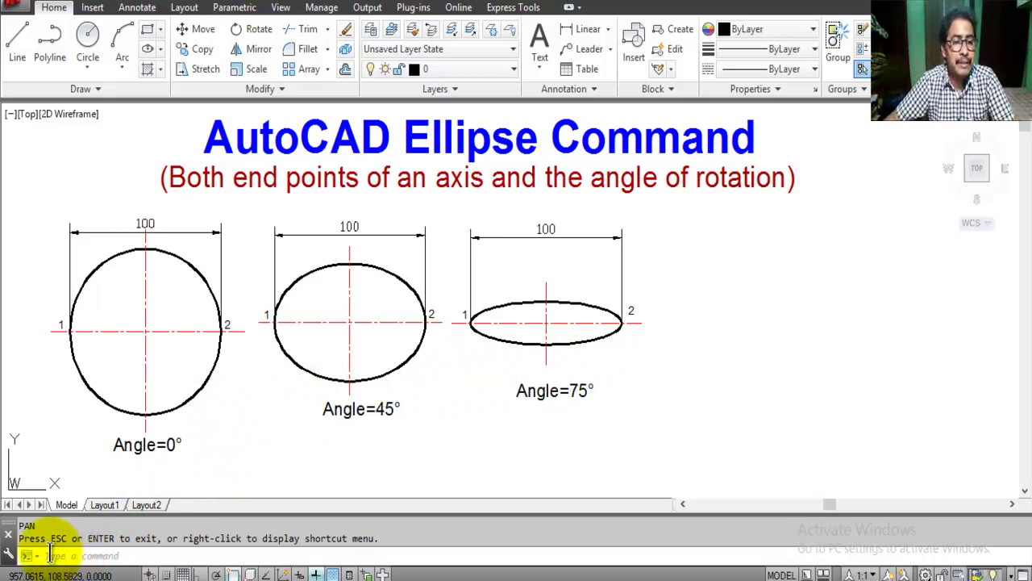
click(52, 555)
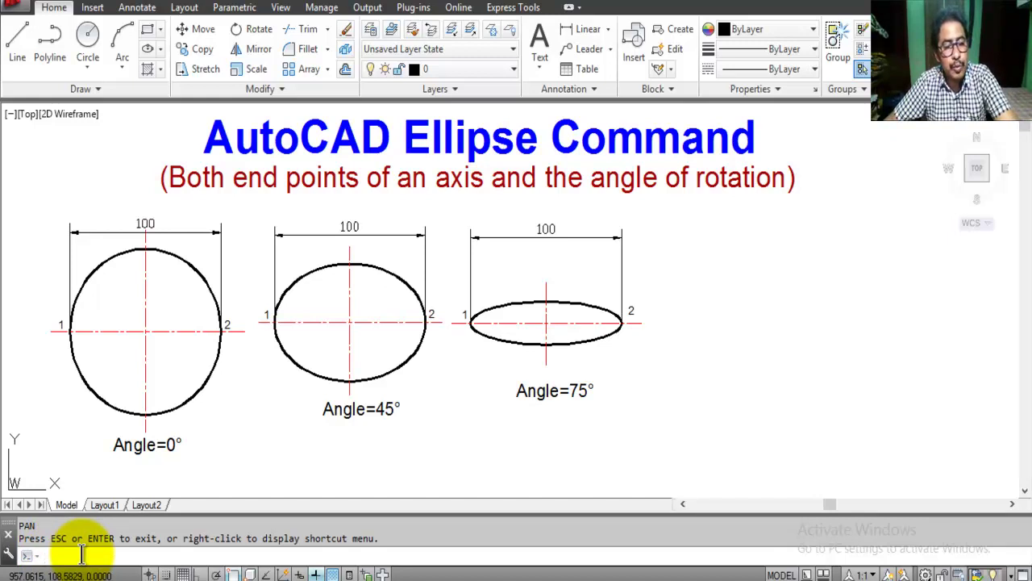
text(e)
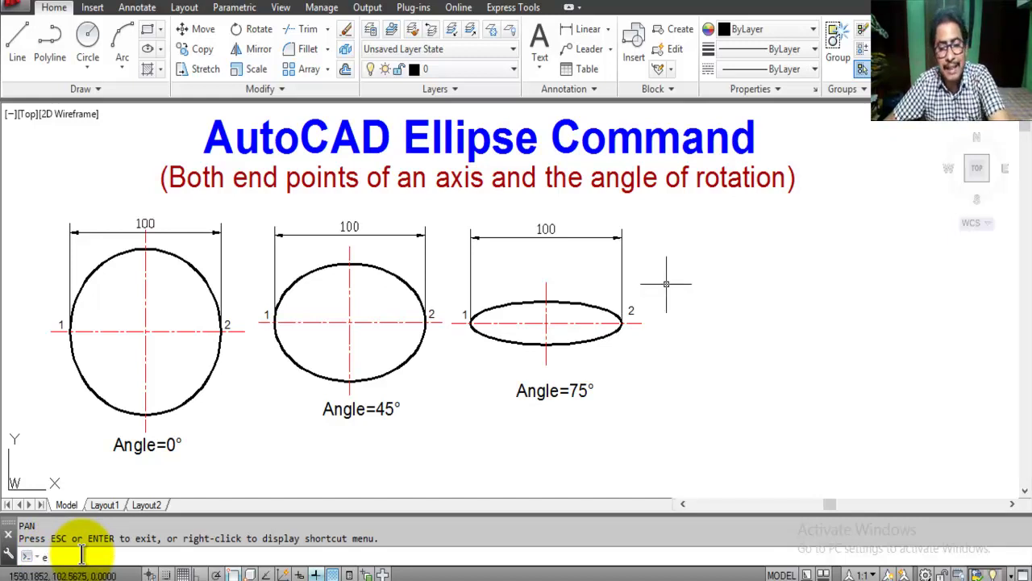
text(l)
key(Return)
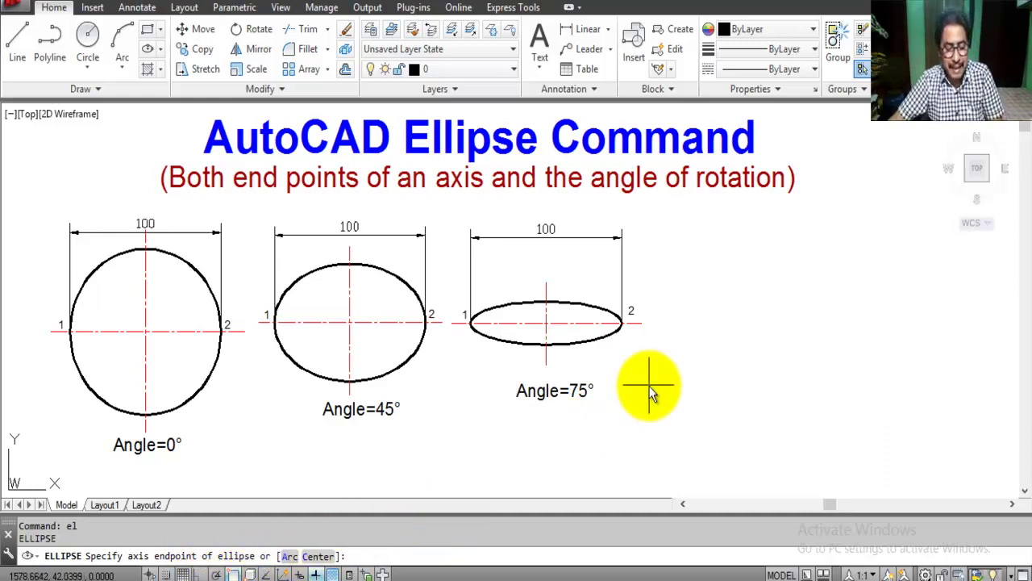
click(730, 328)
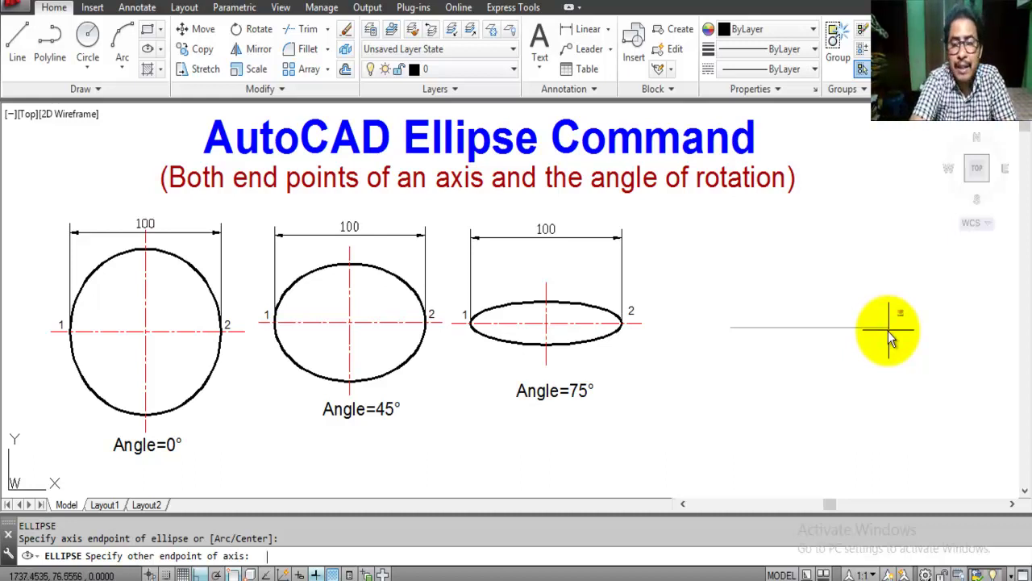
text(@10)
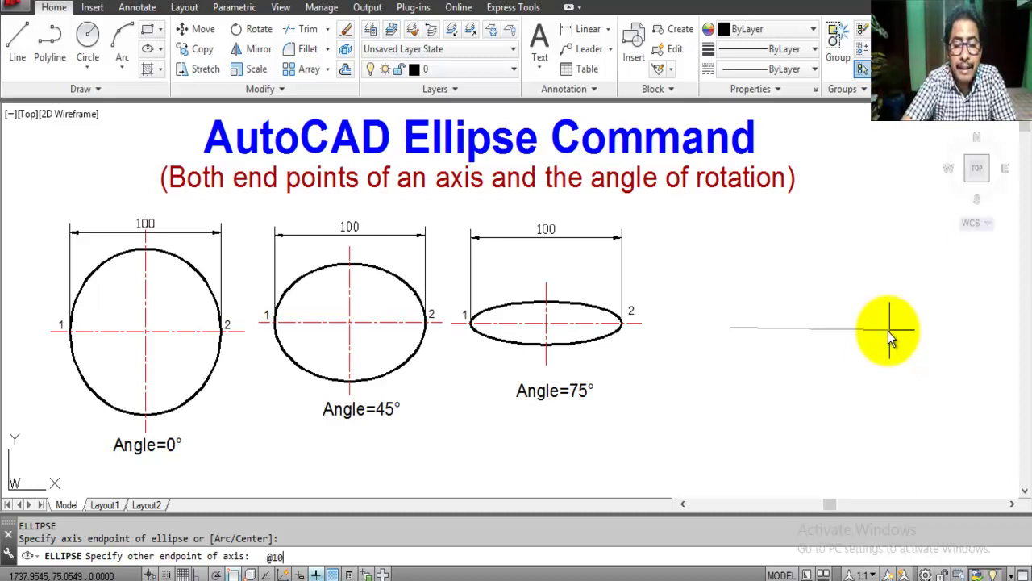
text(0,0)
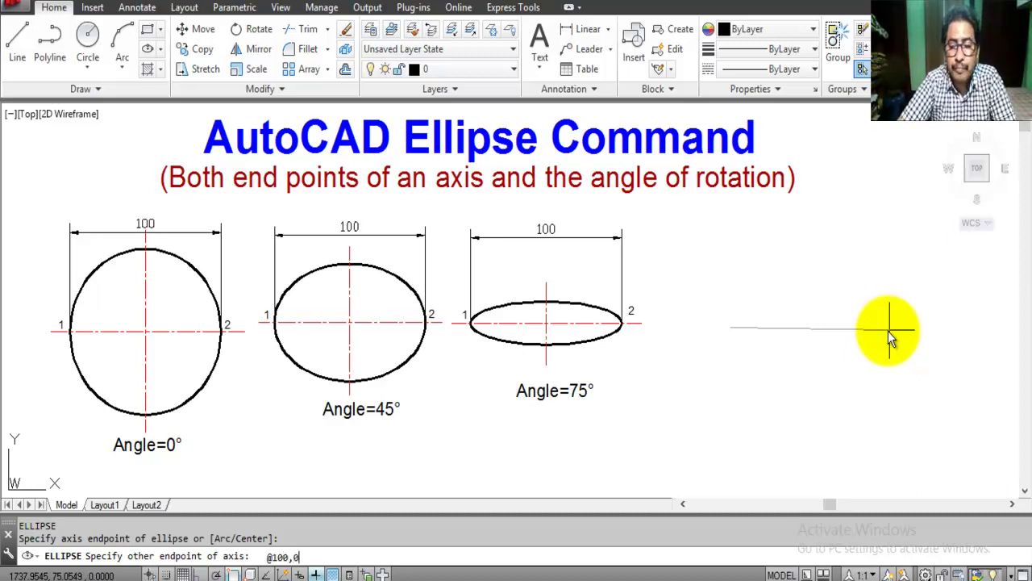
key(Return)
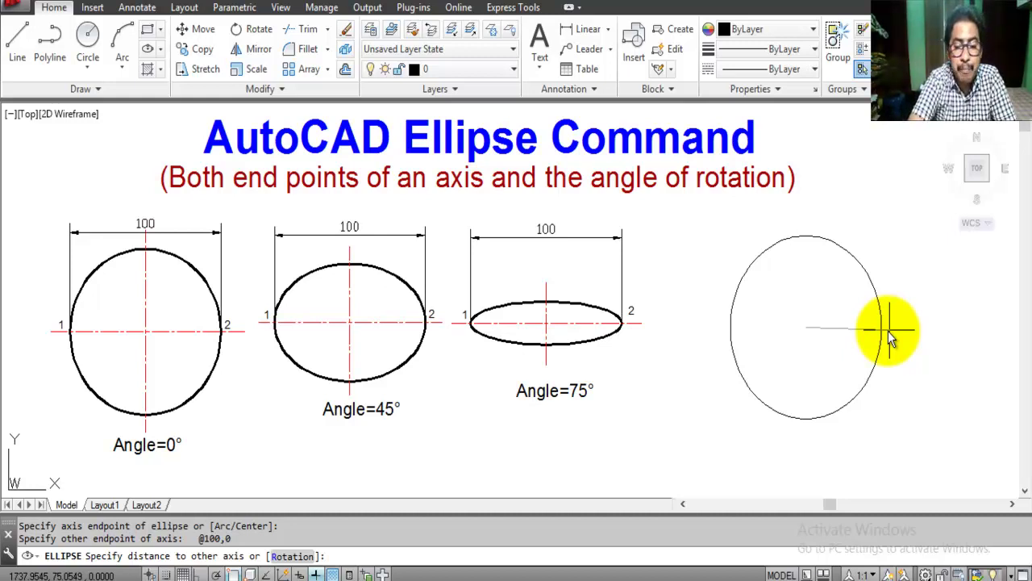
Choose the Rotation option and enter a 0° rotation angle
text(r)
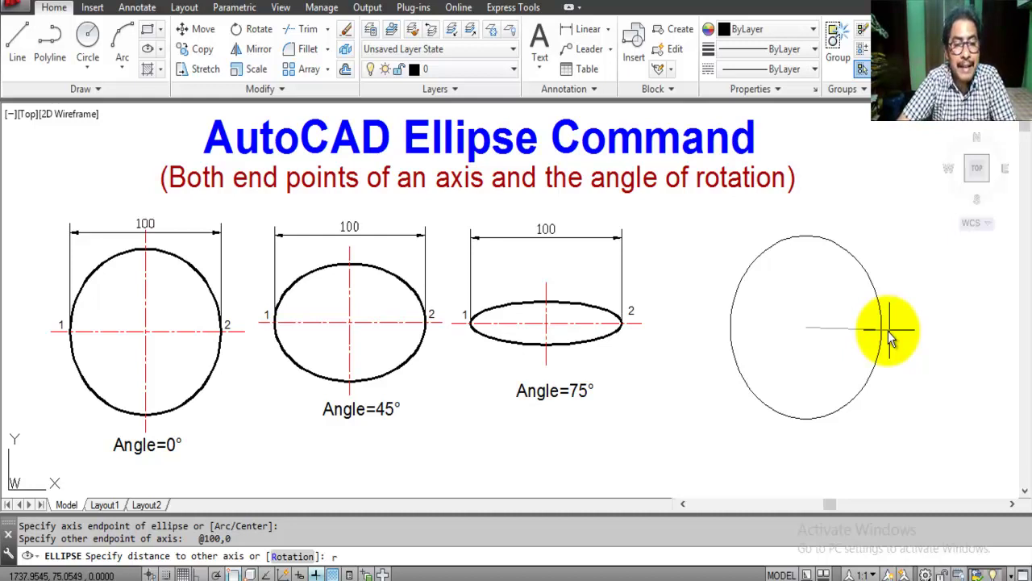
key(Return)
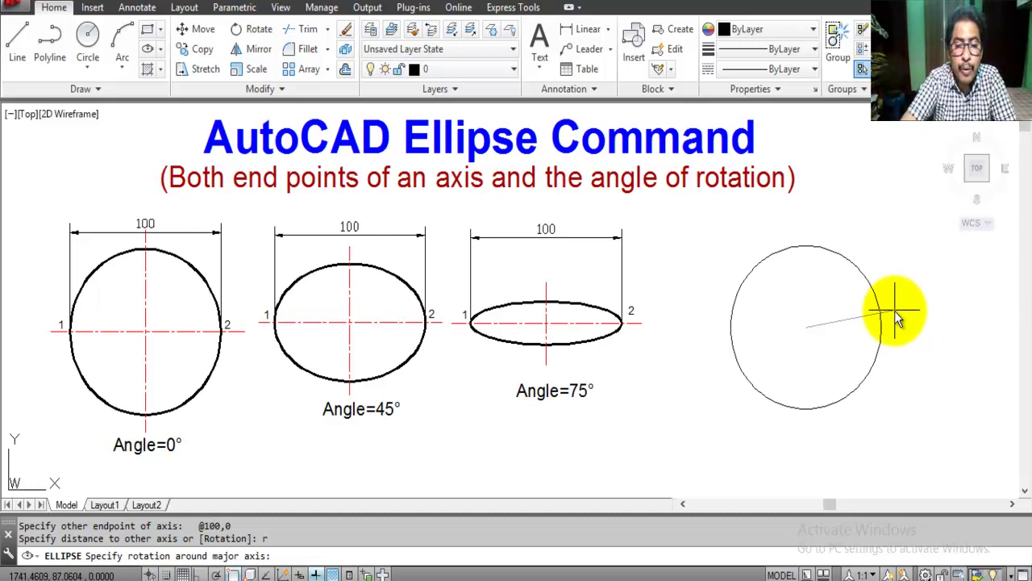
text(0)
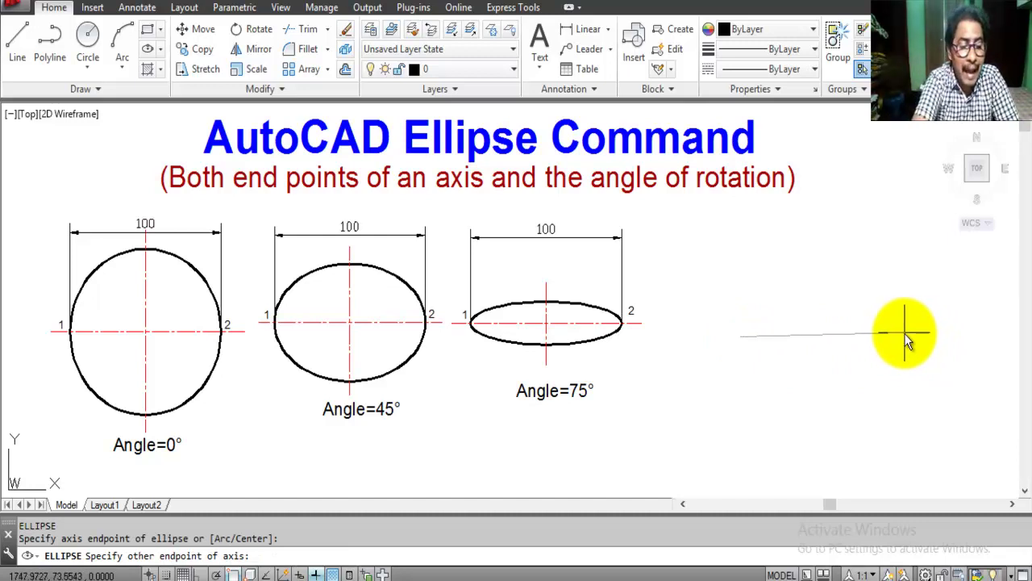
text(@1)
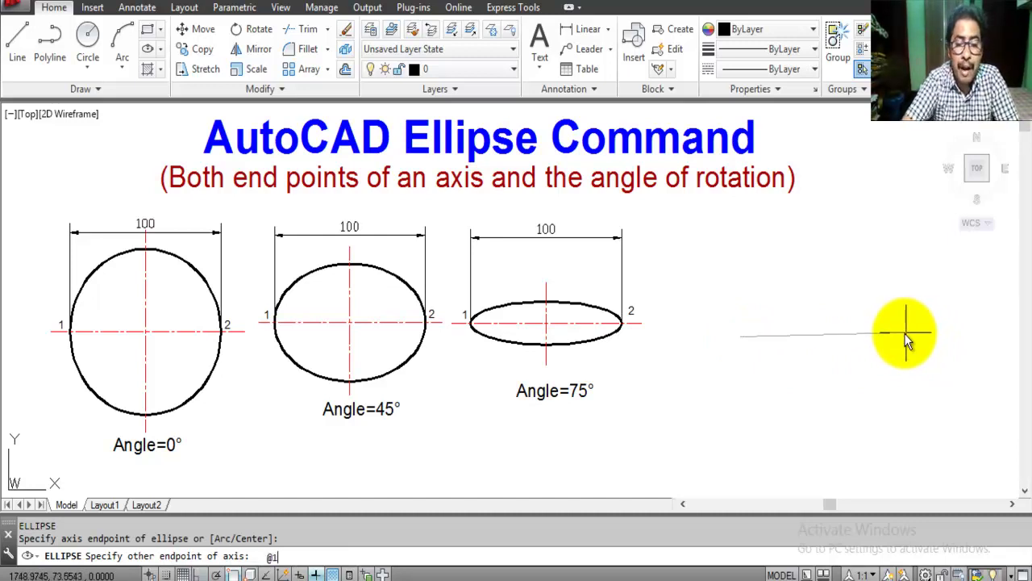
text(00,0)
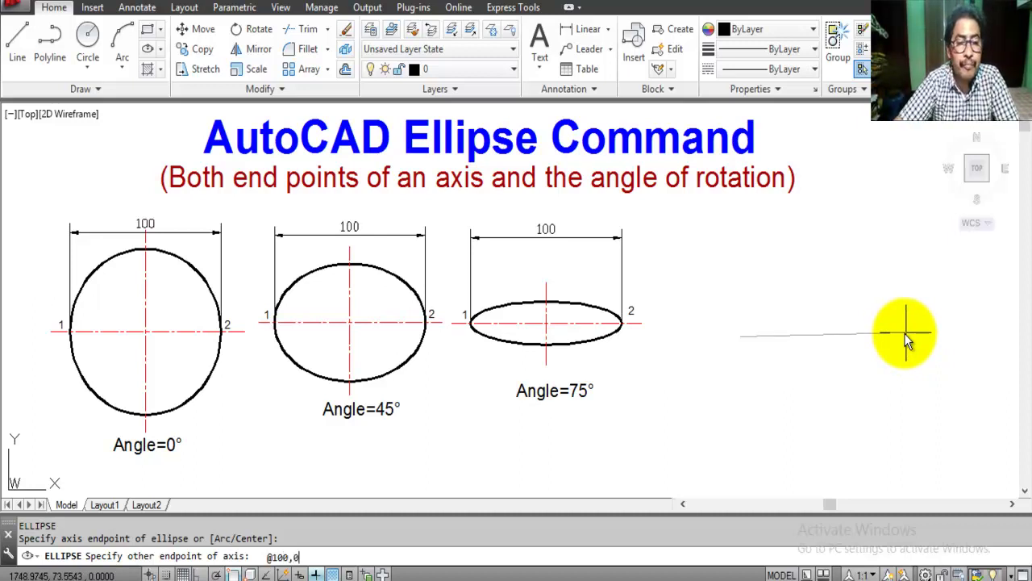
key(Return)
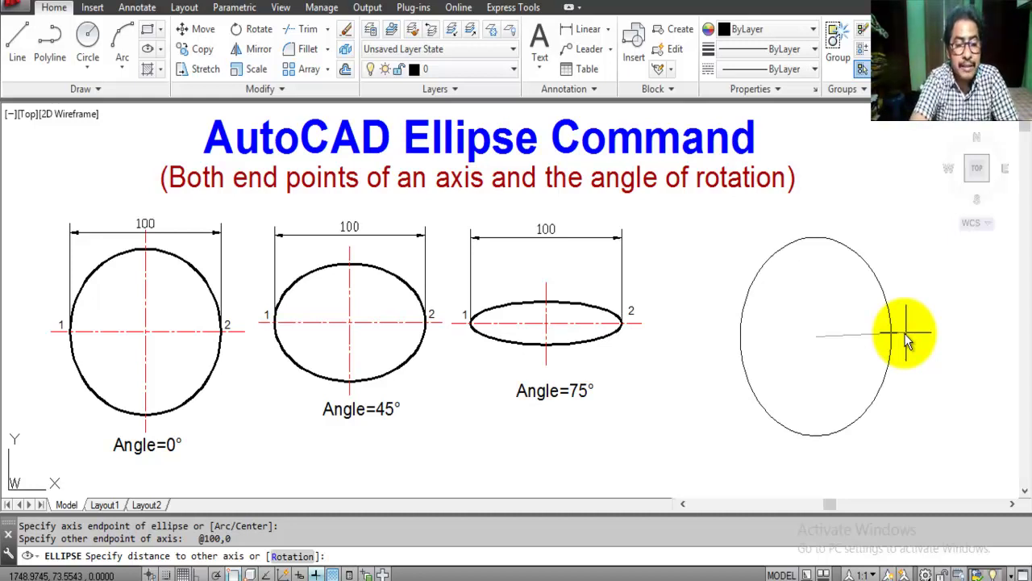
text(r)
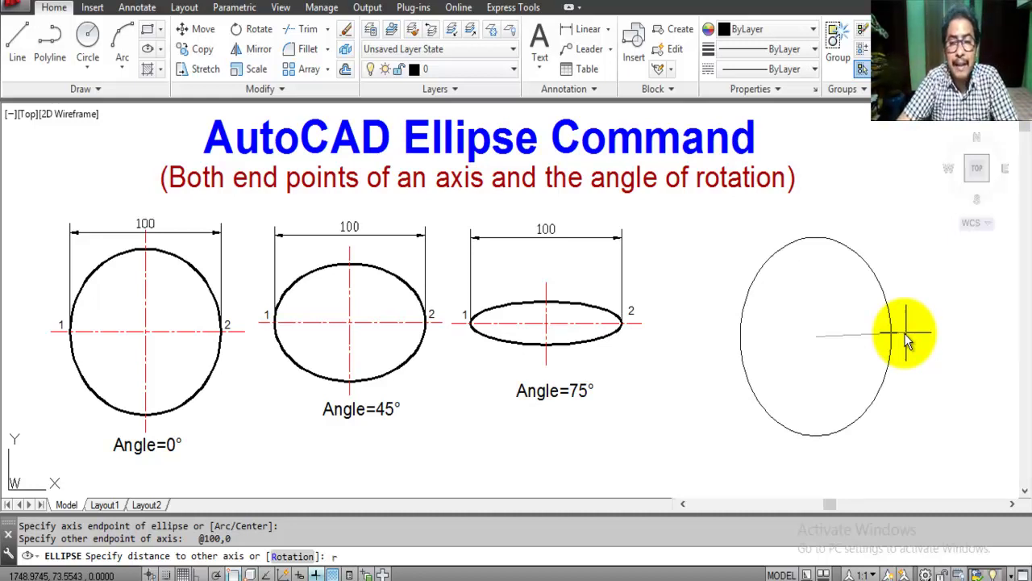
key(Return)
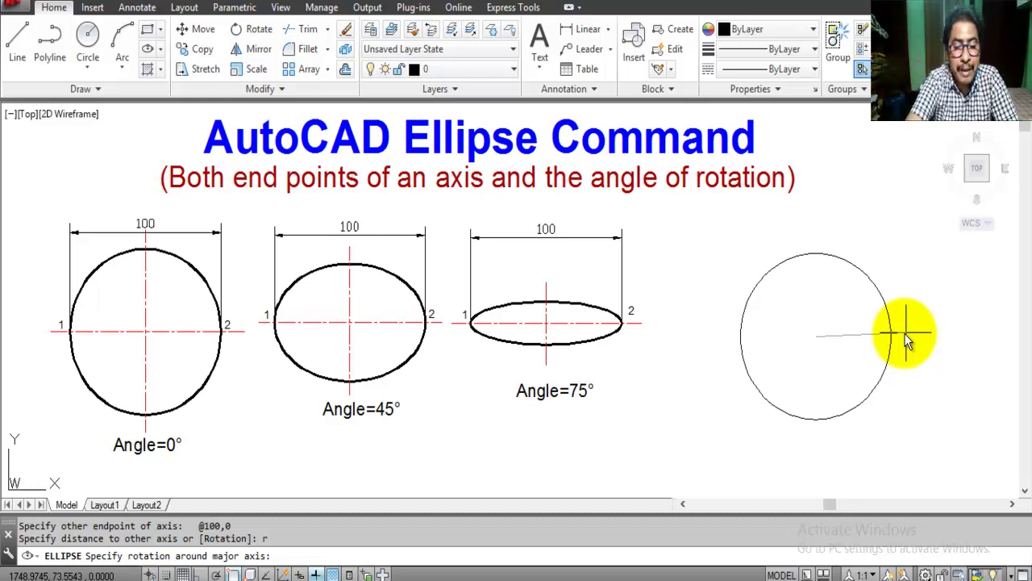
text(75)
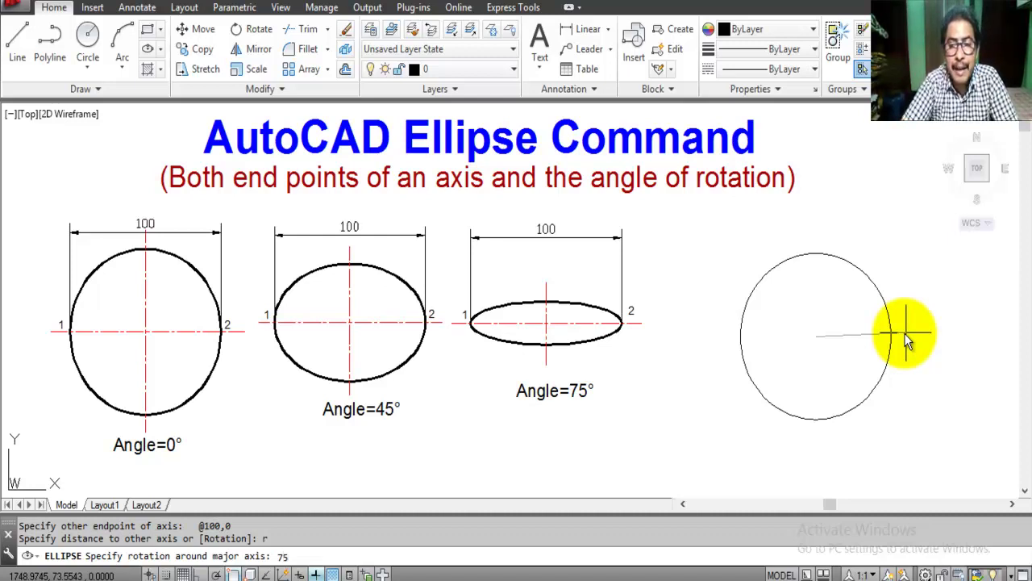
key(Return)
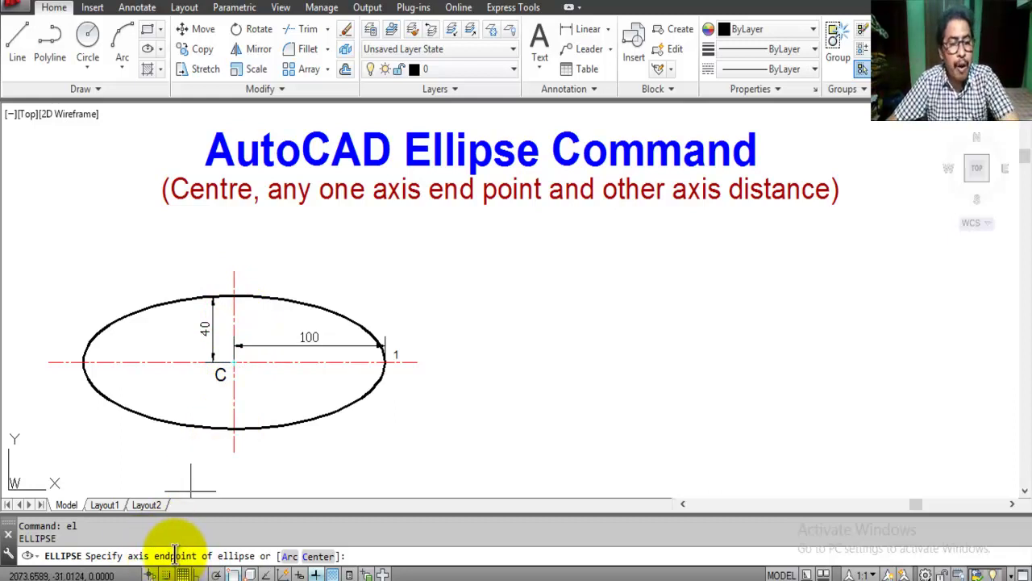
Cancel the pending command and rerun ELLIPSE with the Center option
key(Escape)
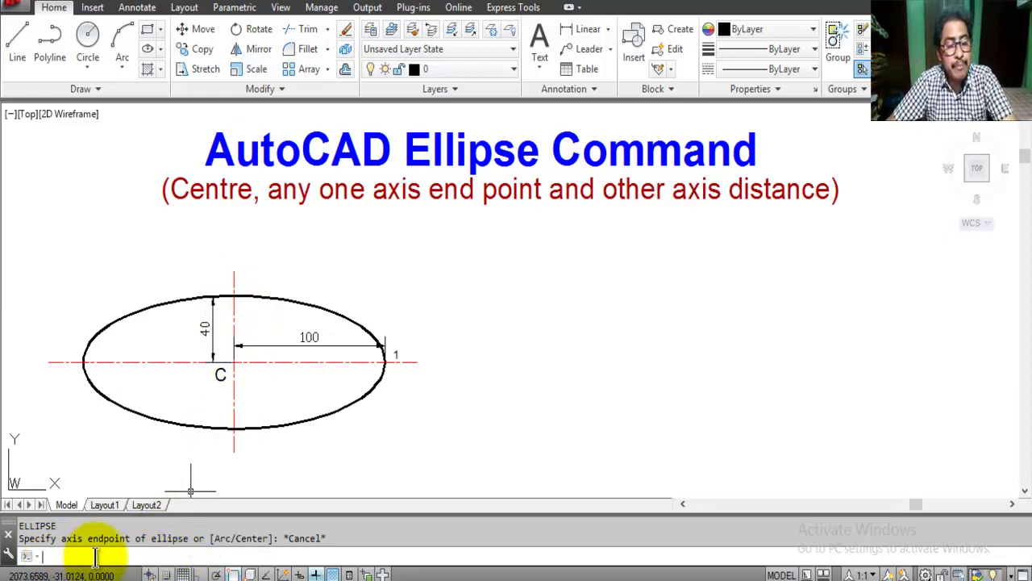
text(e)
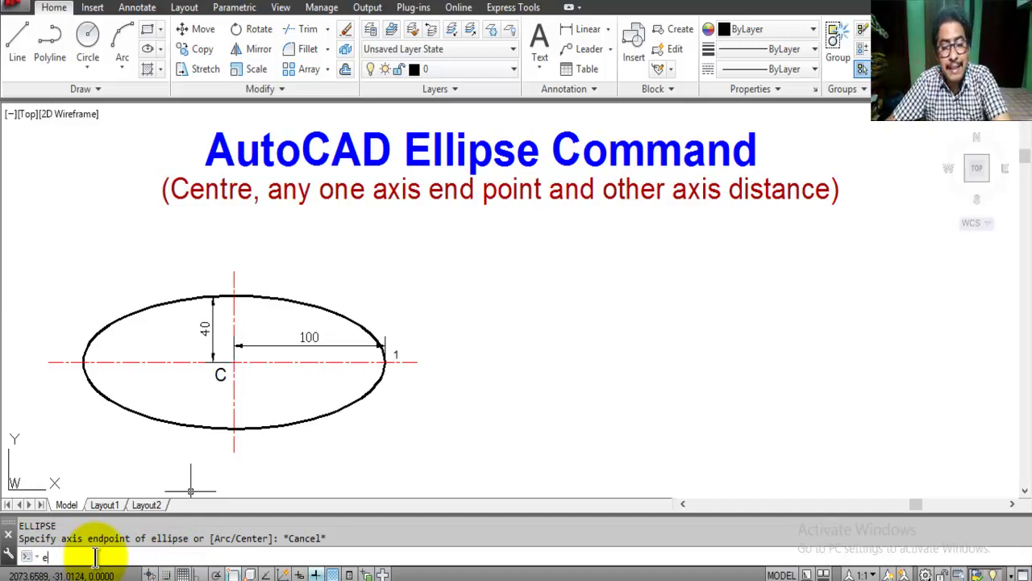
text(l)
key(Return)
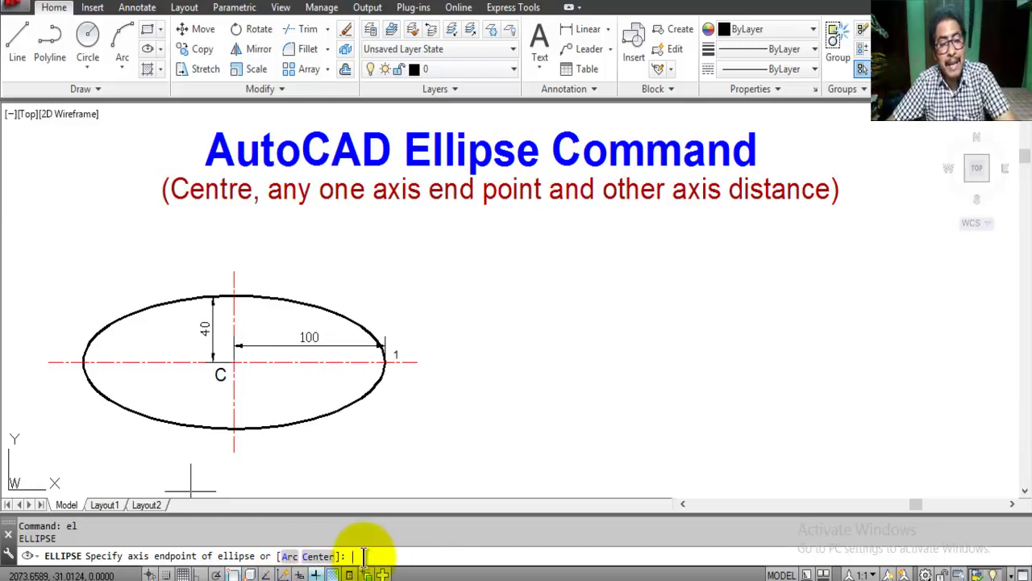
text(c)
key(Return)
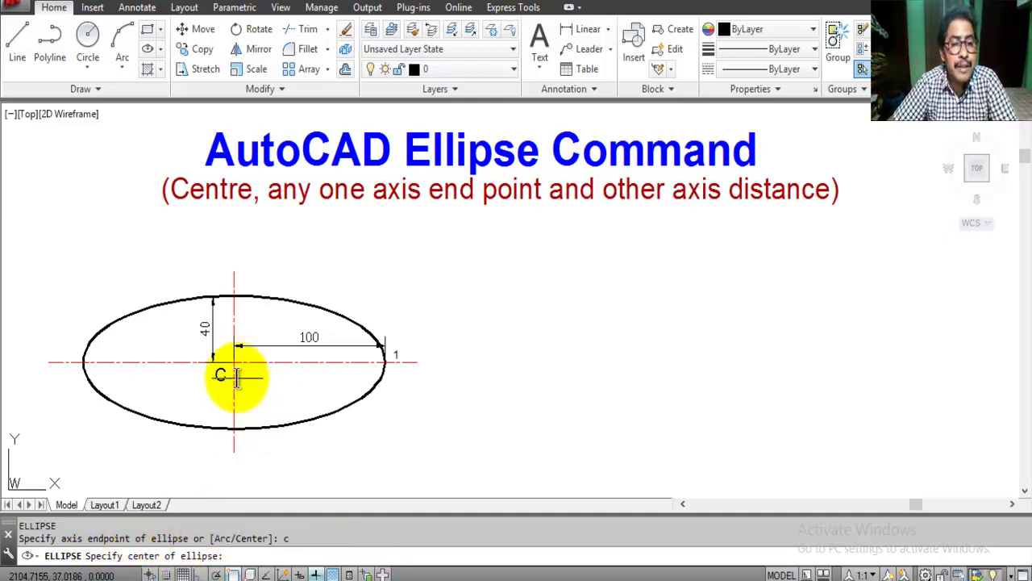
Place the ellipse centre right of the slide figure with a 100-unit half-axis, then cancel
click(693, 361)
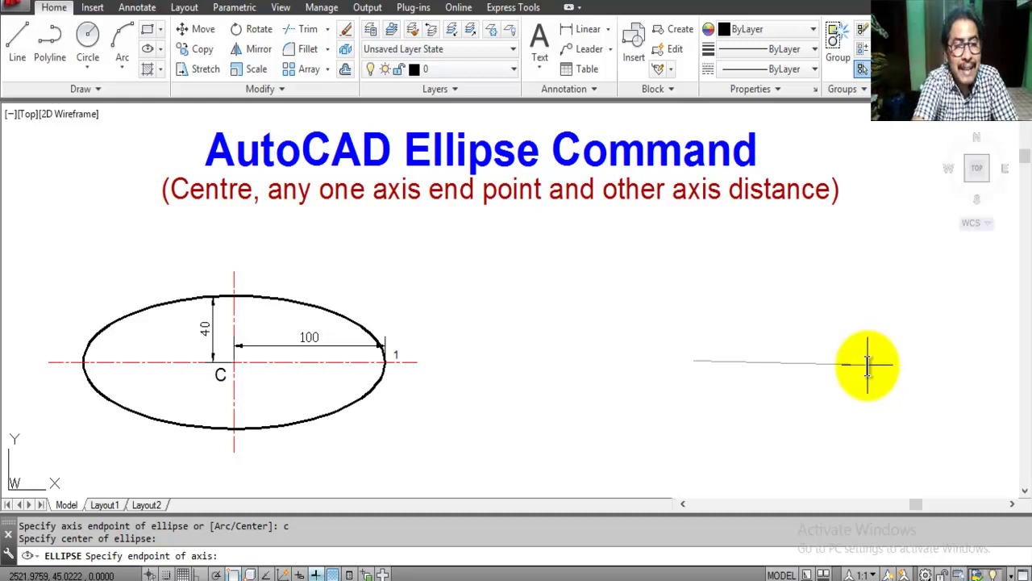
text(@1)
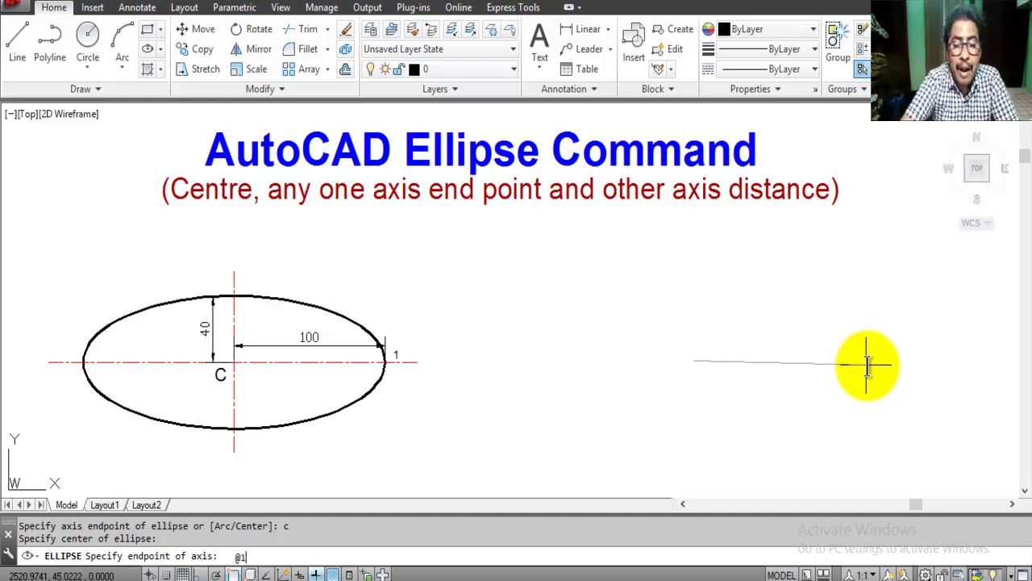
text(00,0)
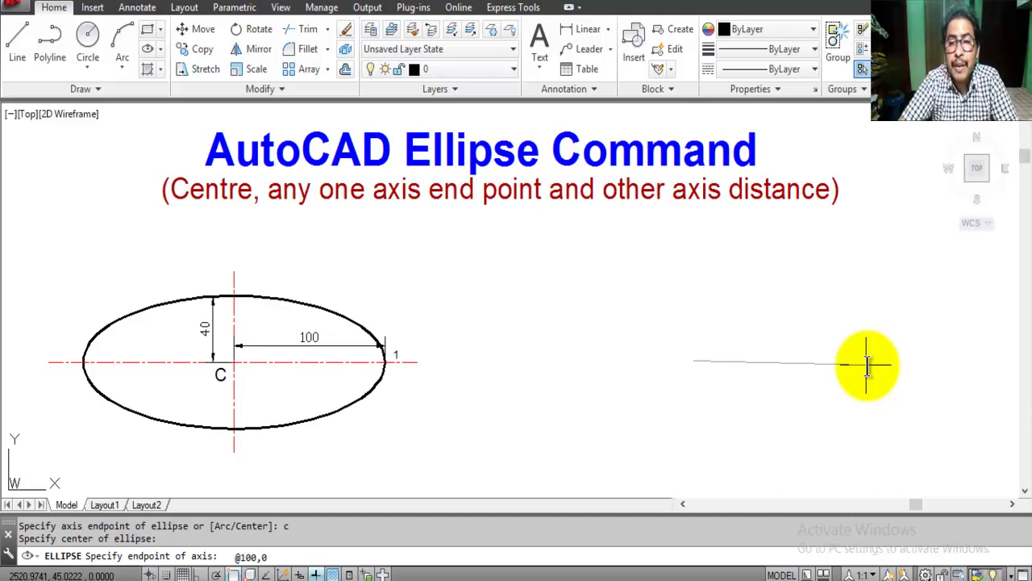
key(Return)
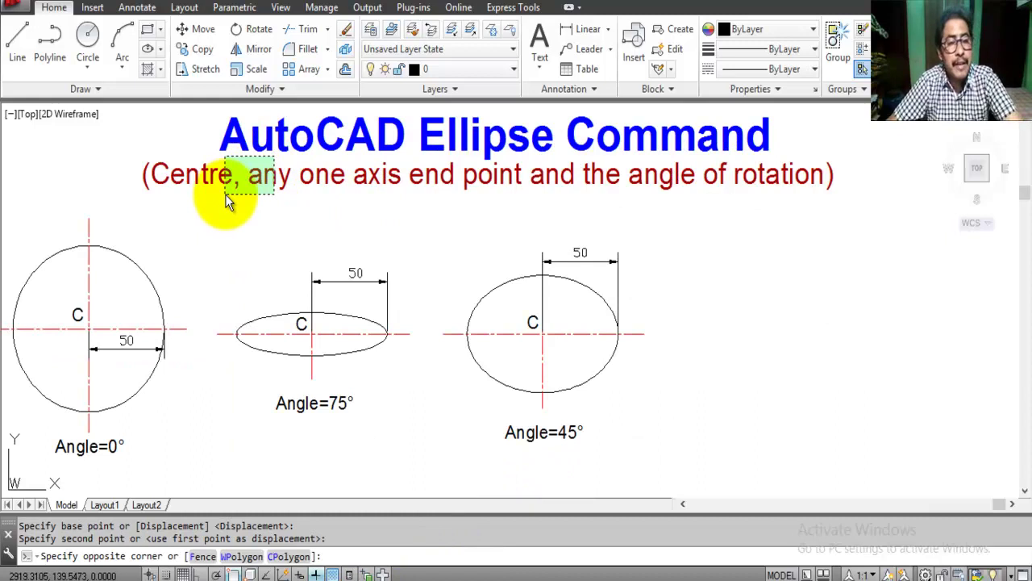
key(Escape)
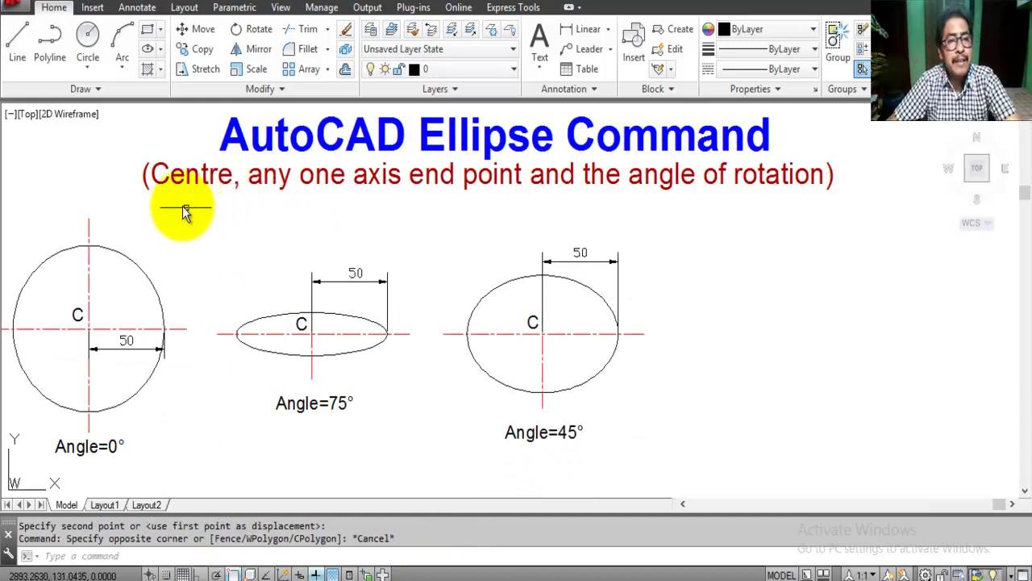